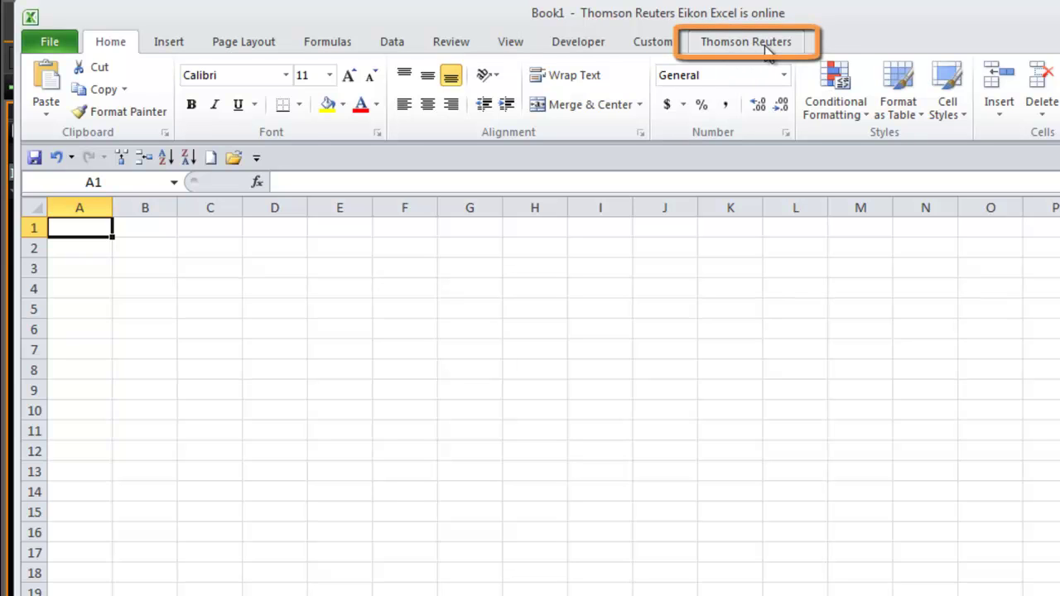
Bring up the Thomson Reuters Eikon tools on the ribbon for the empty Book1.
left_click(767, 48)
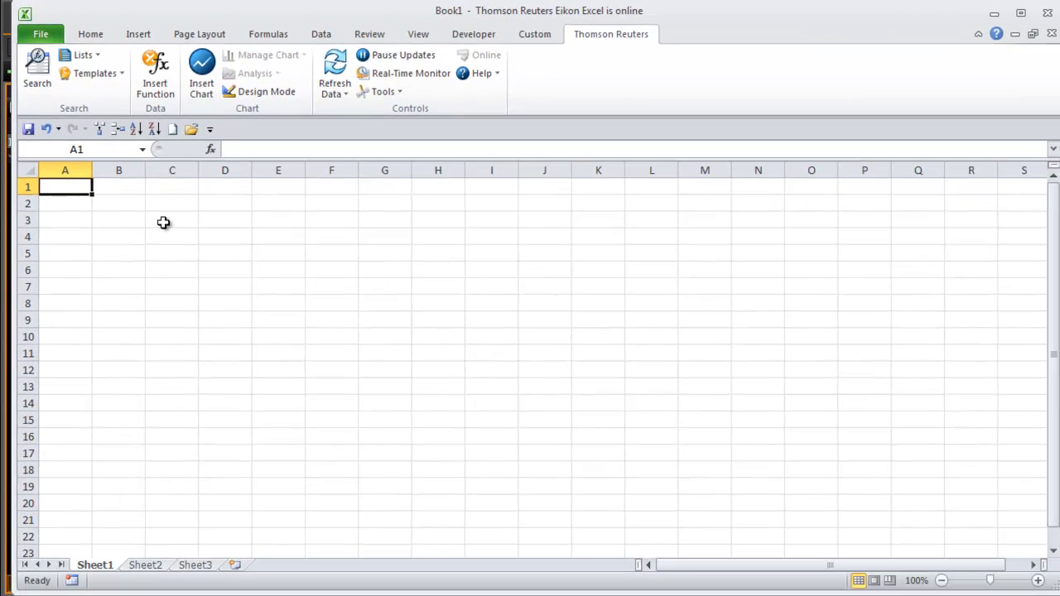
Narrow the Excel window so the Eikon .OEXA watchlist shows beside it.
left_click_drag(11, 253, 542, 271)
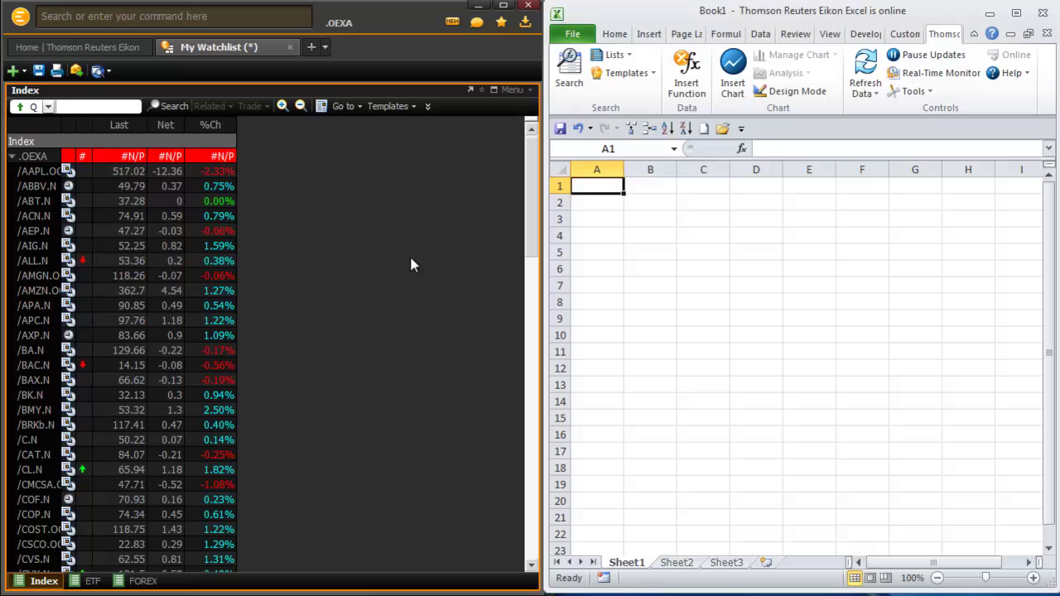
Copy the AAPL.OQ quote row into A2 and add headers Last, Net, % Change in C1:E1.
left_click_drag(41, 169, 623, 207)
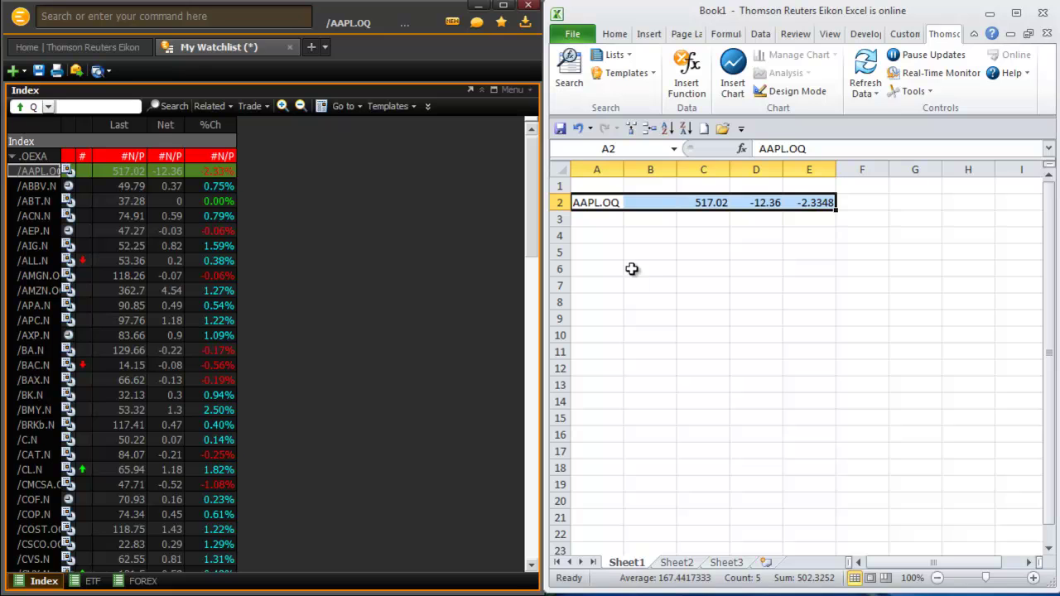
left_click(700, 187)
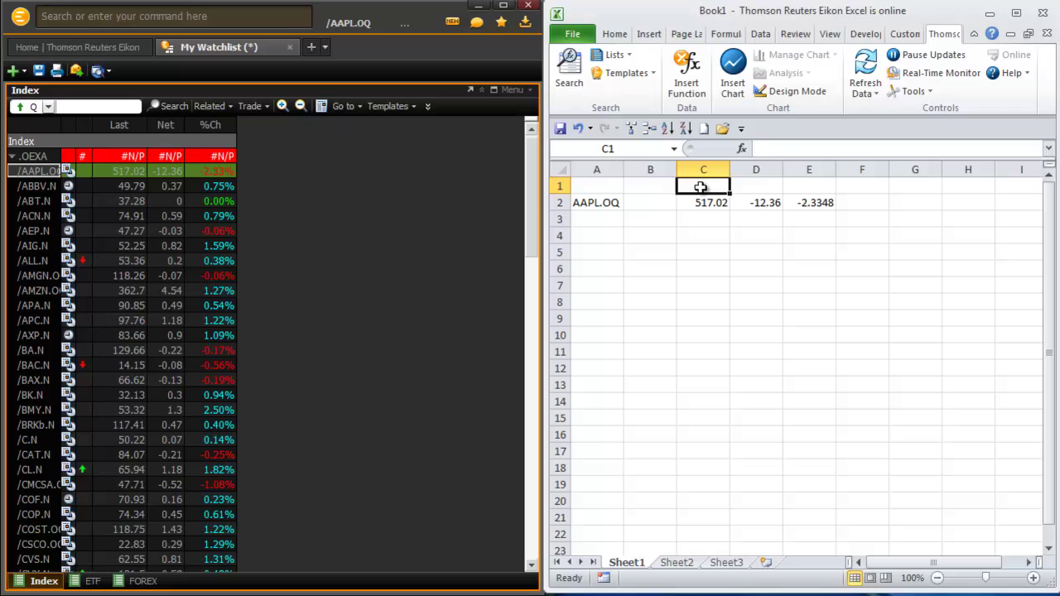
type("Last")
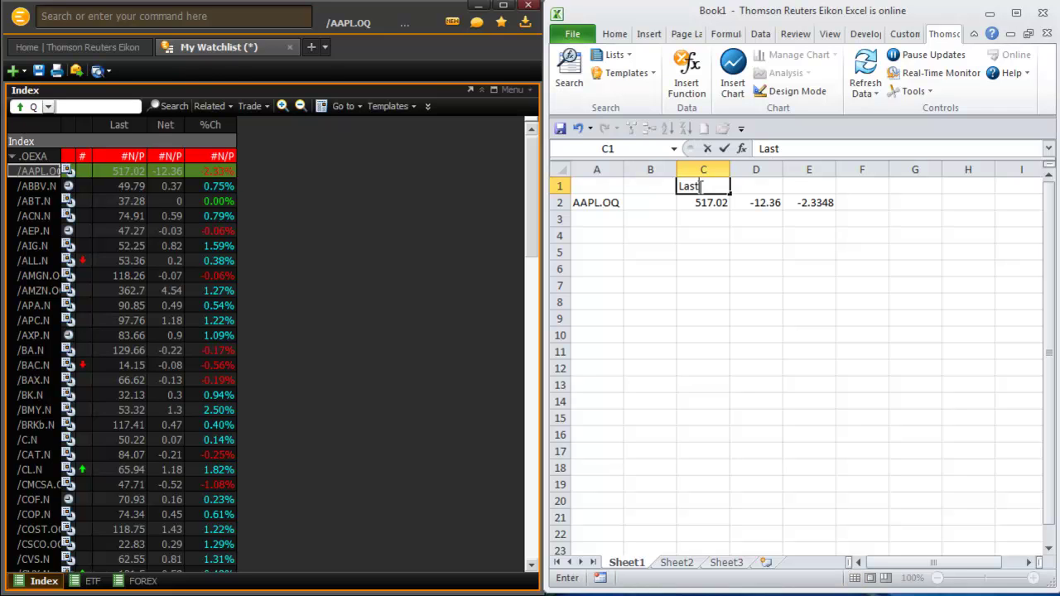
key("Tab")
type("Net")
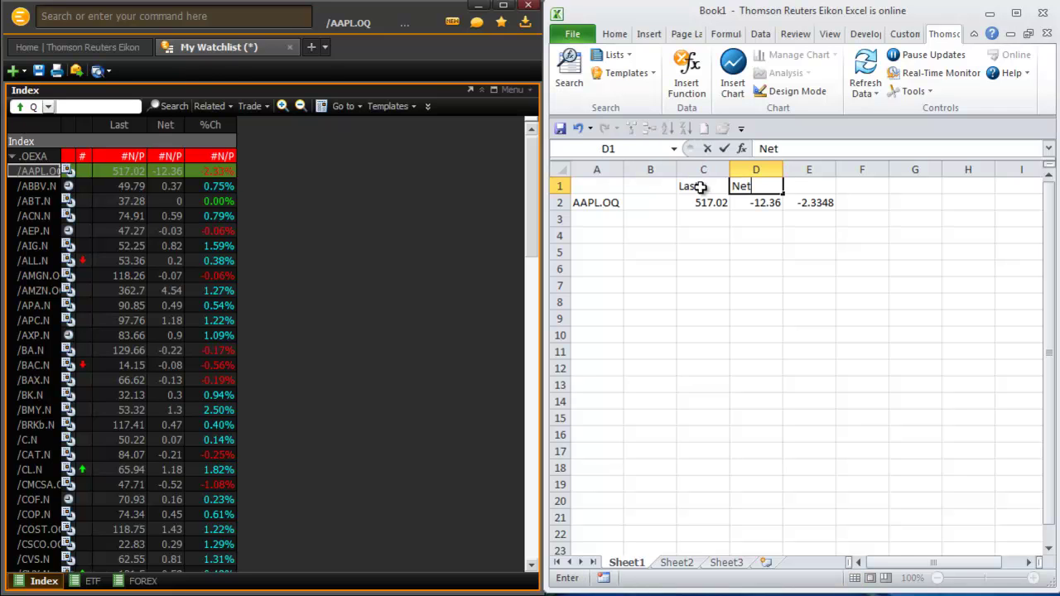
key("Tab")
type("% Change")
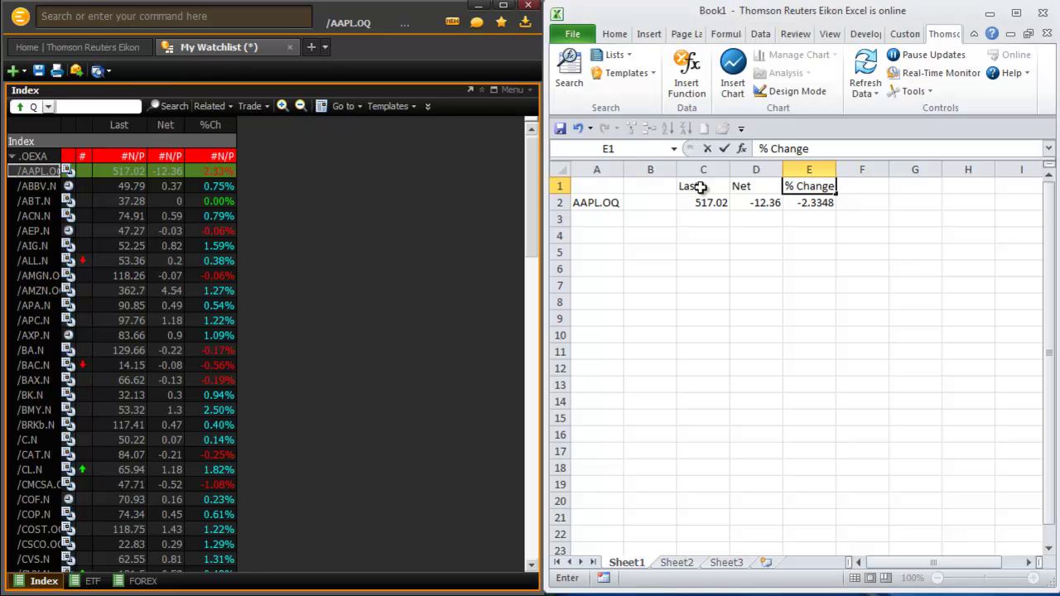
key("Return")
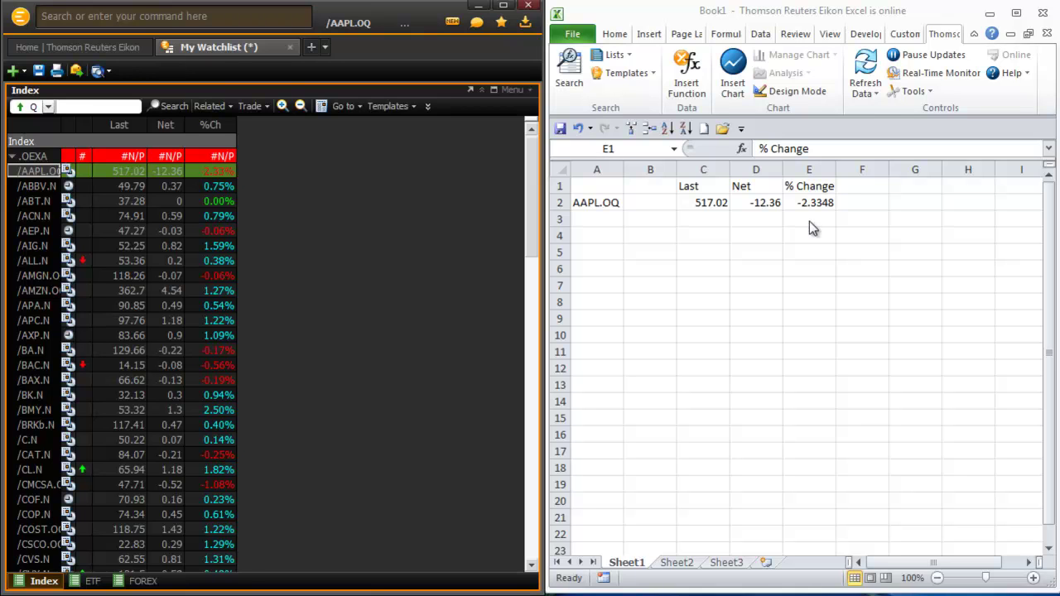
left_click(600, 217)
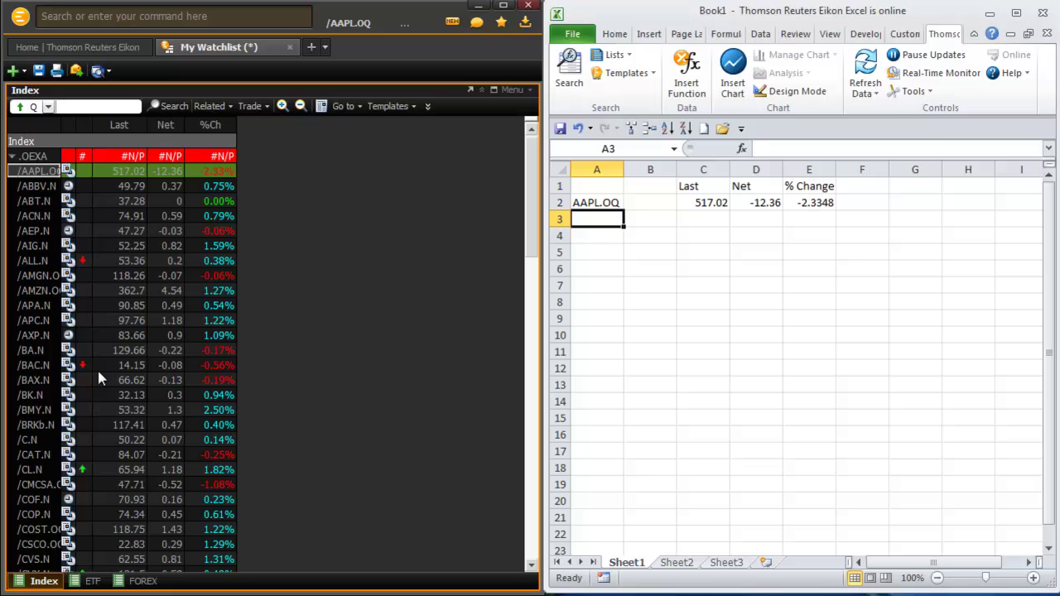
Copy the ABBV.N through BA.N watchlist rows into Sheet1 from row 3, then go to Sheet2 cell A2.
left_click(33, 185)
left_click(39, 350, "shift")
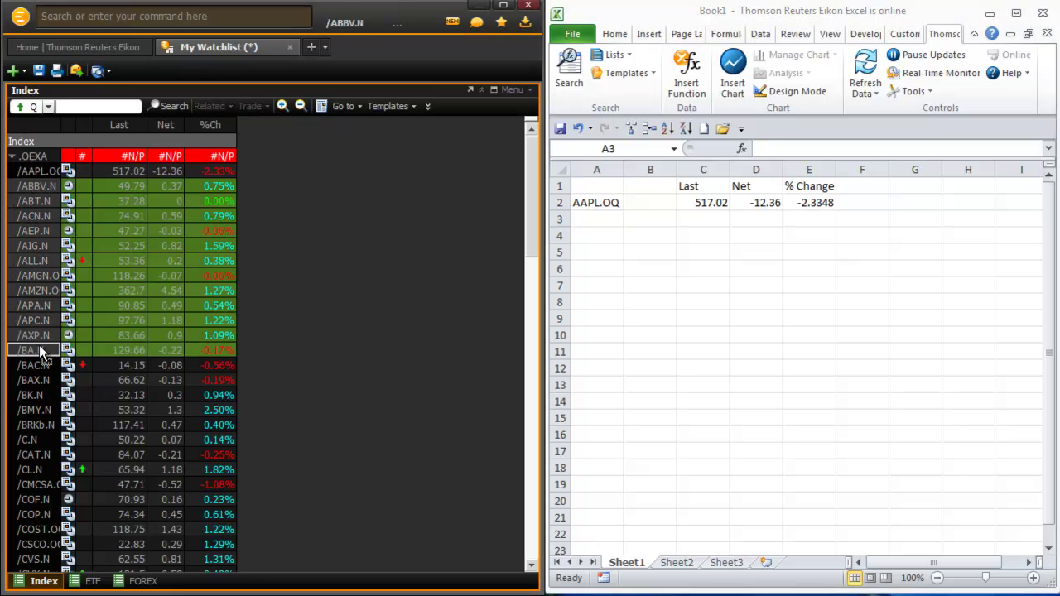
left_click_drag(90, 236, 602, 224)
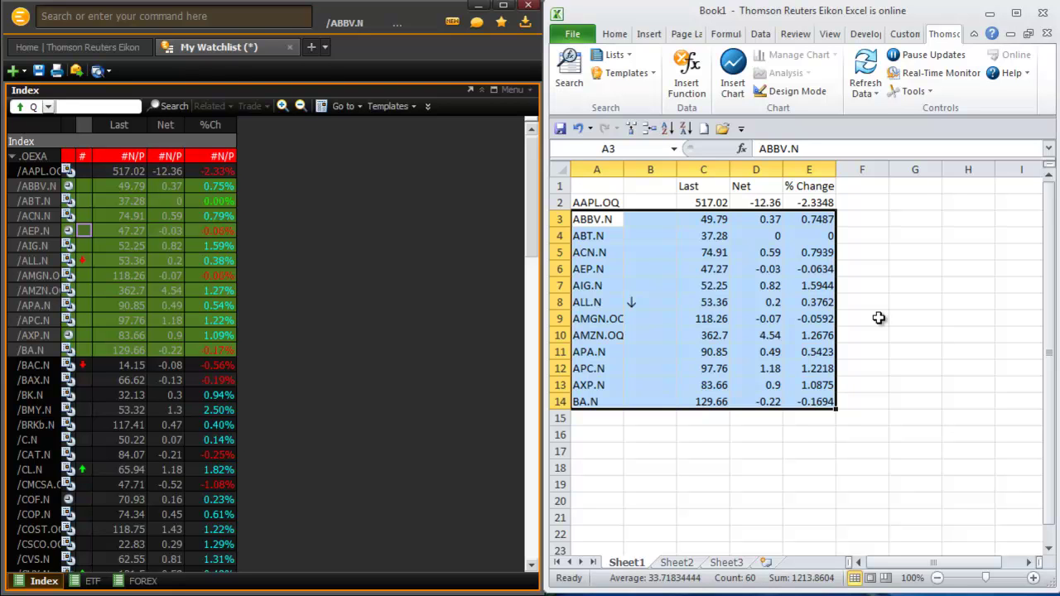
left_click(678, 564)
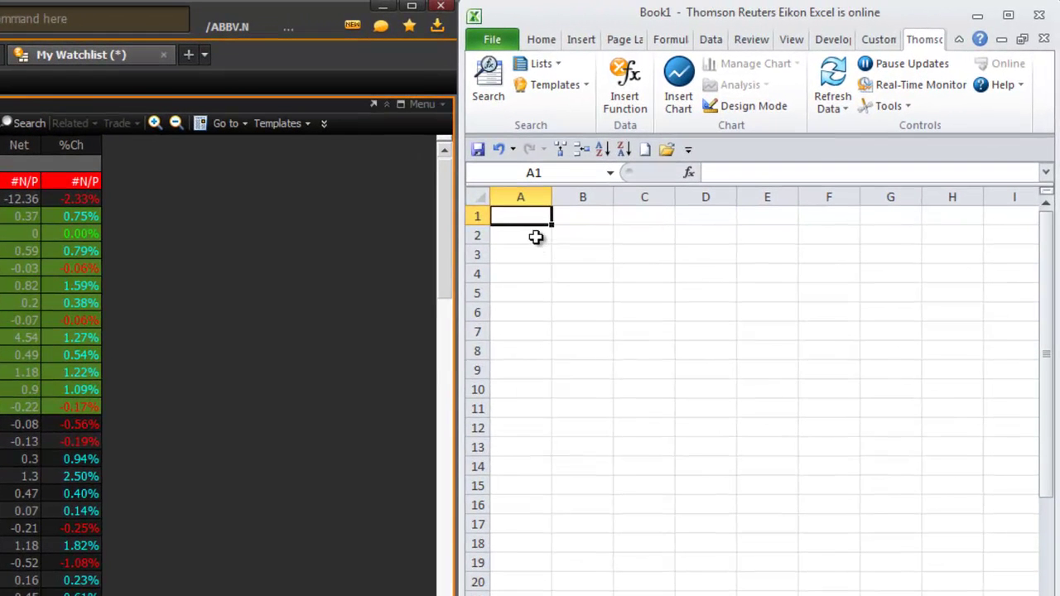
left_click(614, 202)
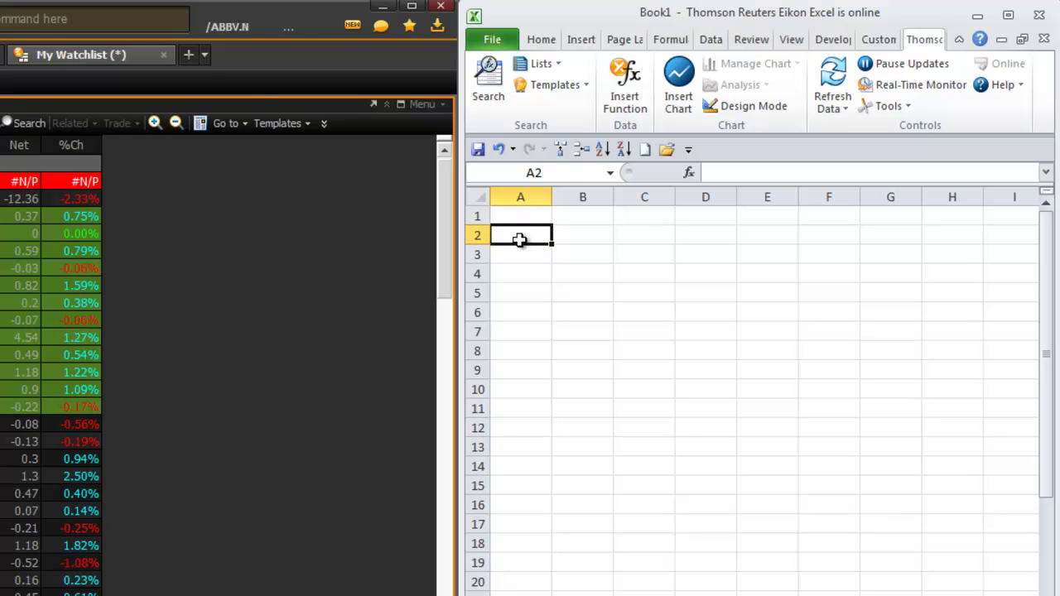
Export the FOREX list via List Manager into column A (GBP= through CHF=).
left_click(545, 69)
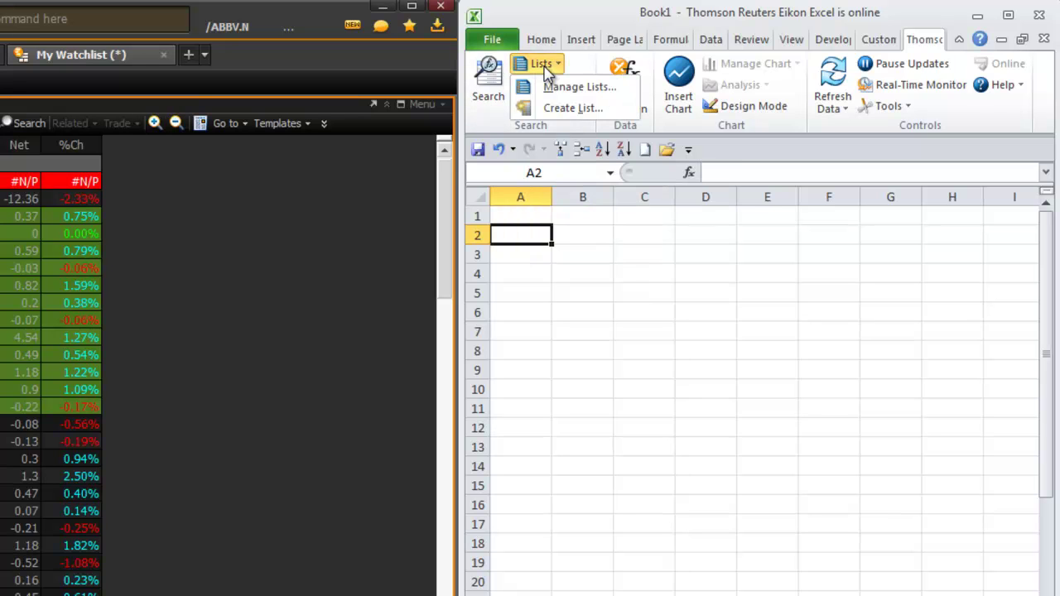
left_click(569, 89)
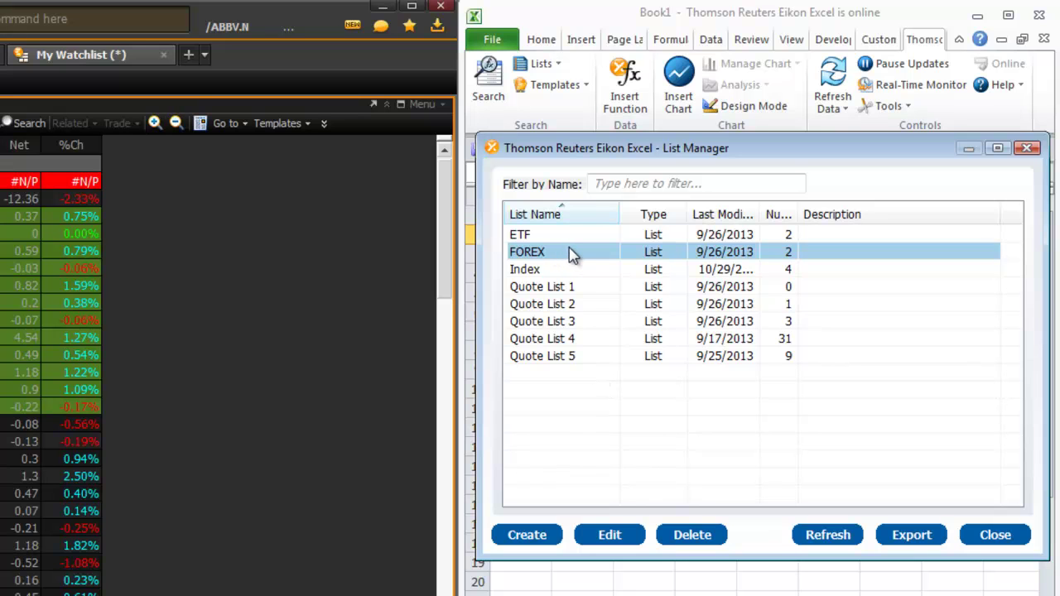
left_click(903, 537)
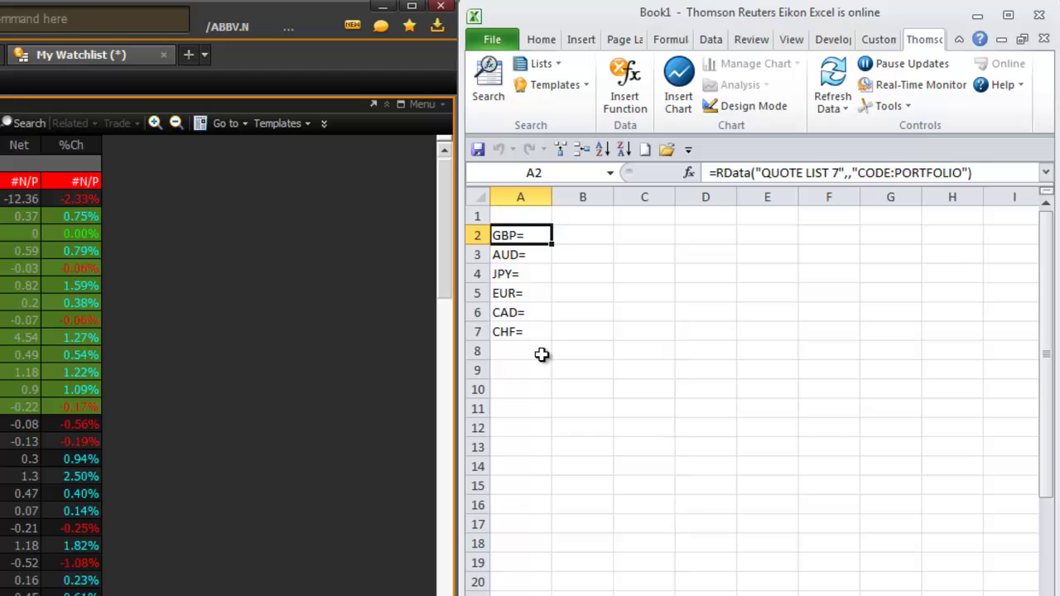
left_click(584, 217)
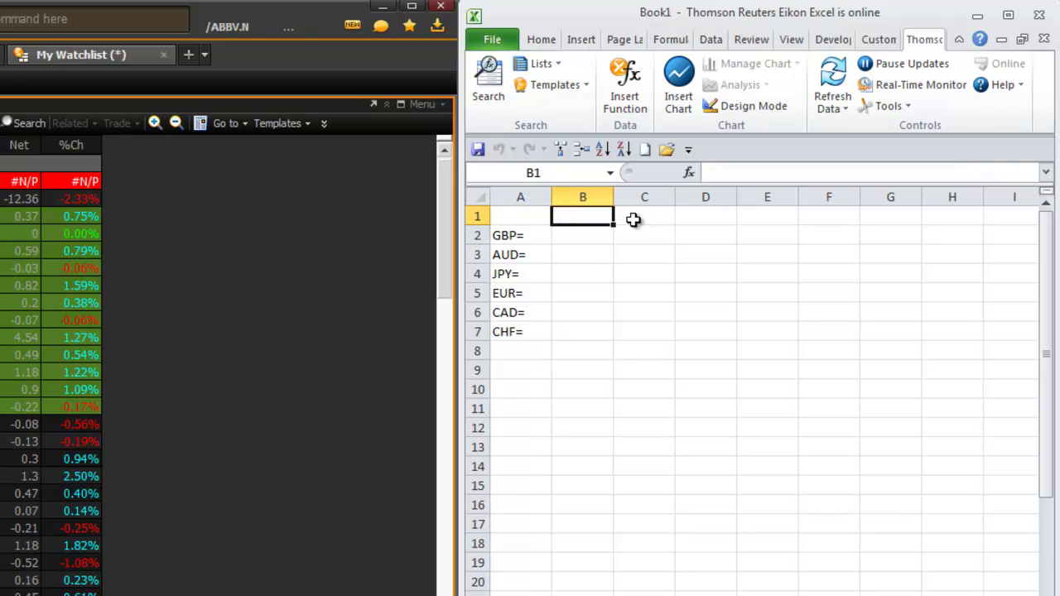
Enter the headers BID in B1 and ASK in C1.
type("B")
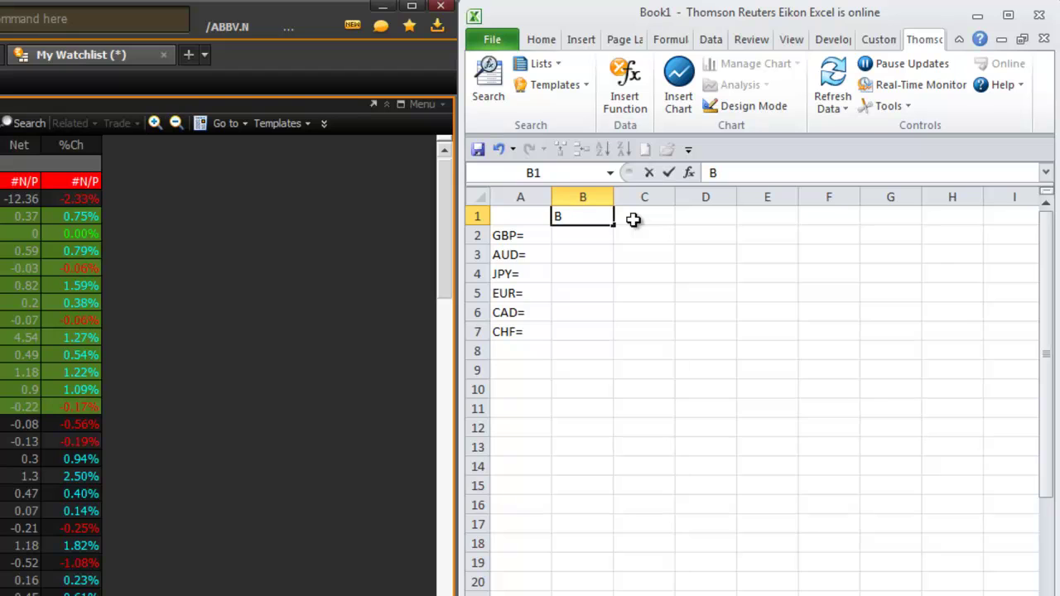
type("ID")
left_click(633, 218)
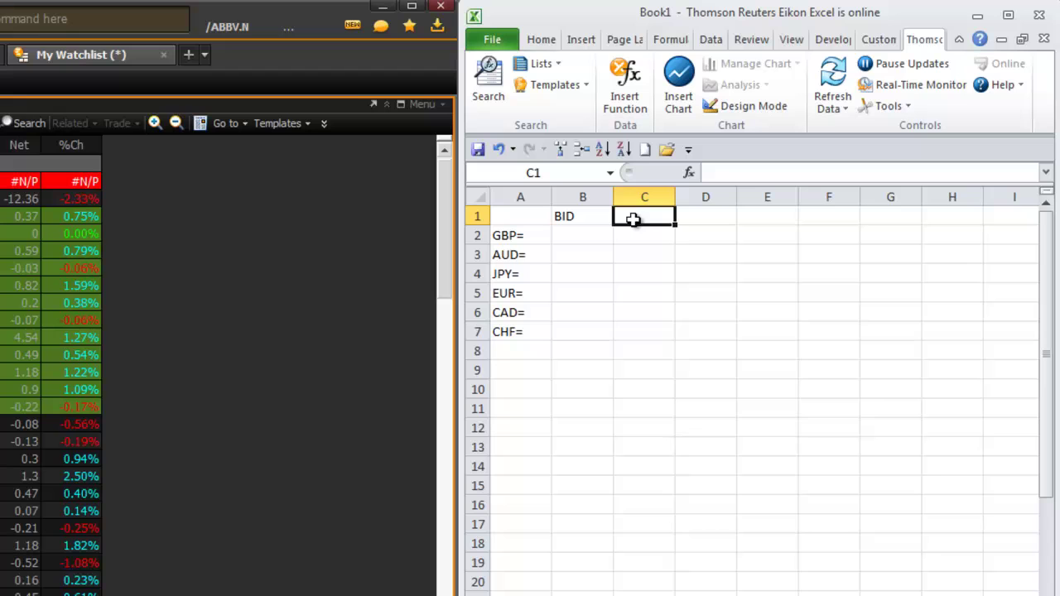
type("ASK")
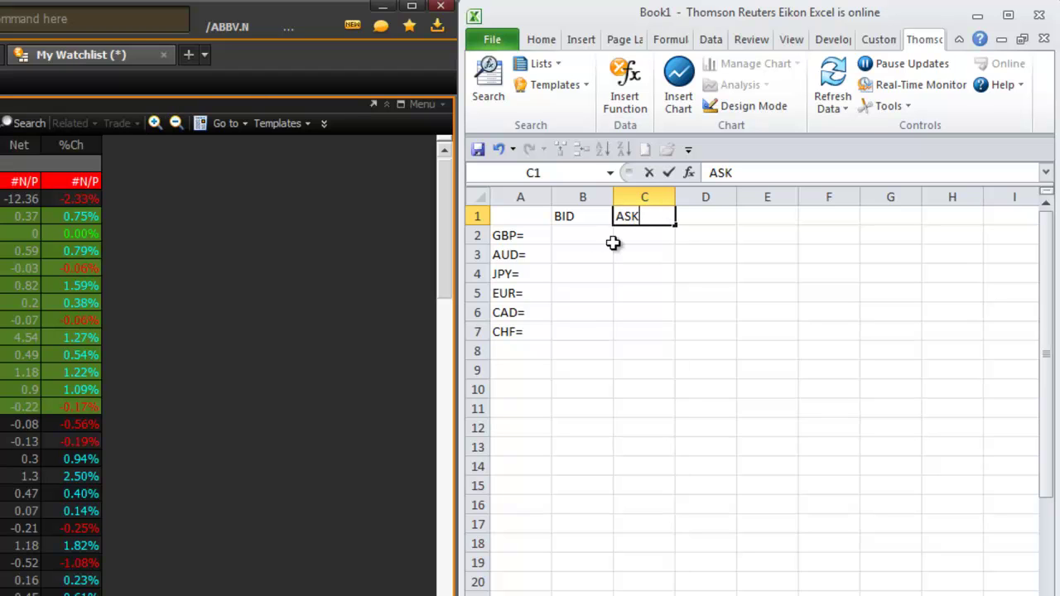
left_click(572, 237)
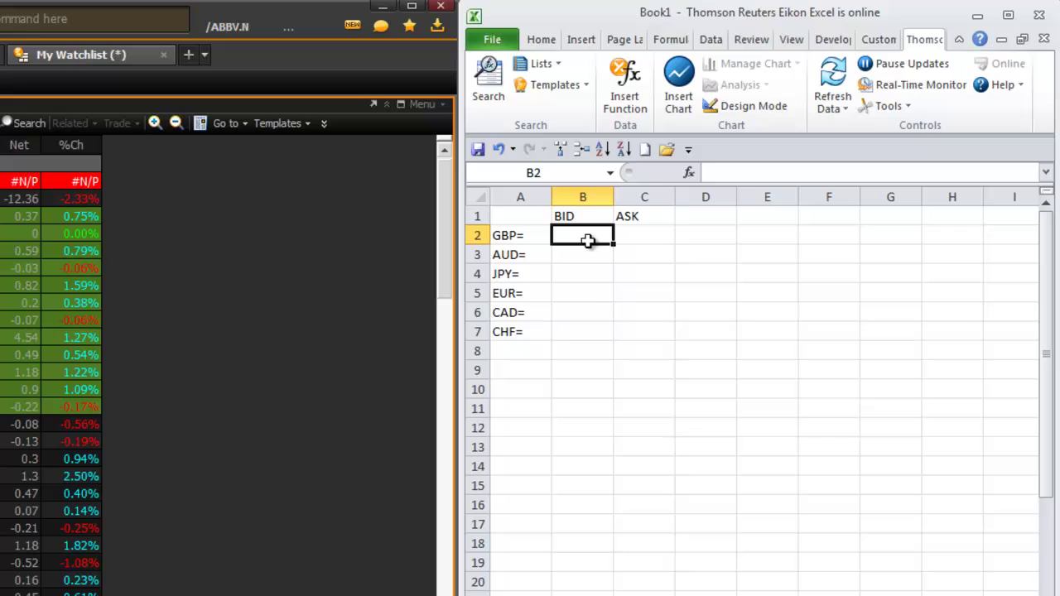
Insert a SpeedData =RData(A2:A7,B1:C1) formula in B2 for live BID and ASK quotes.
right_click(583, 240)
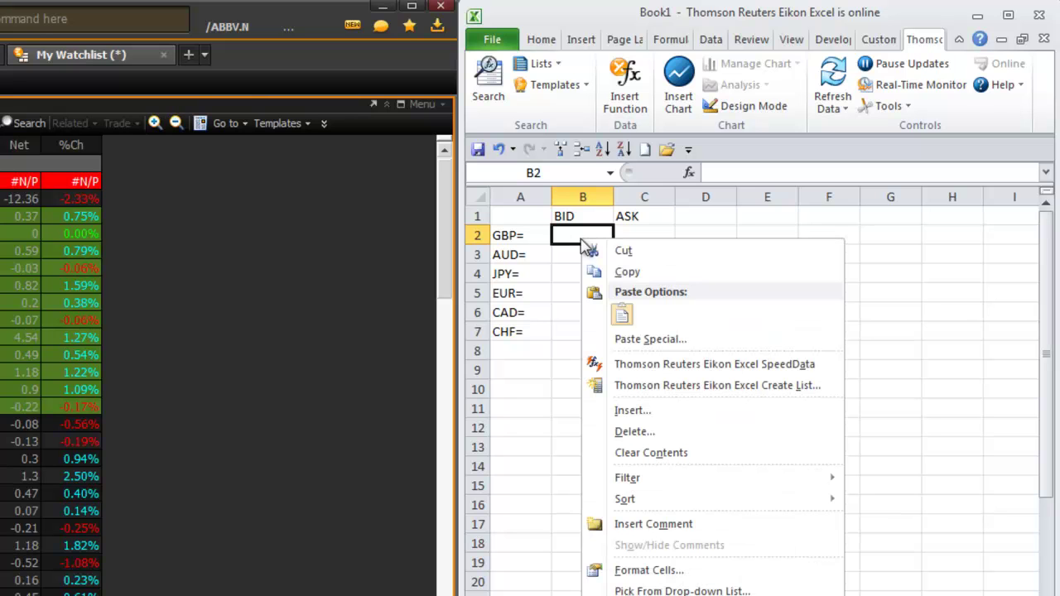
left_click(638, 367)
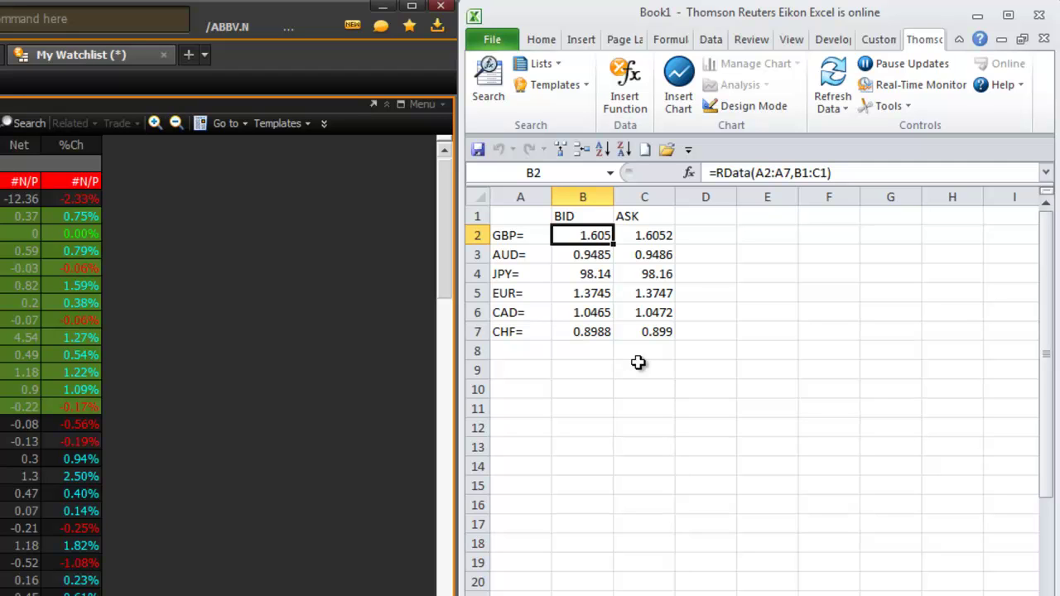
left_click(713, 216)
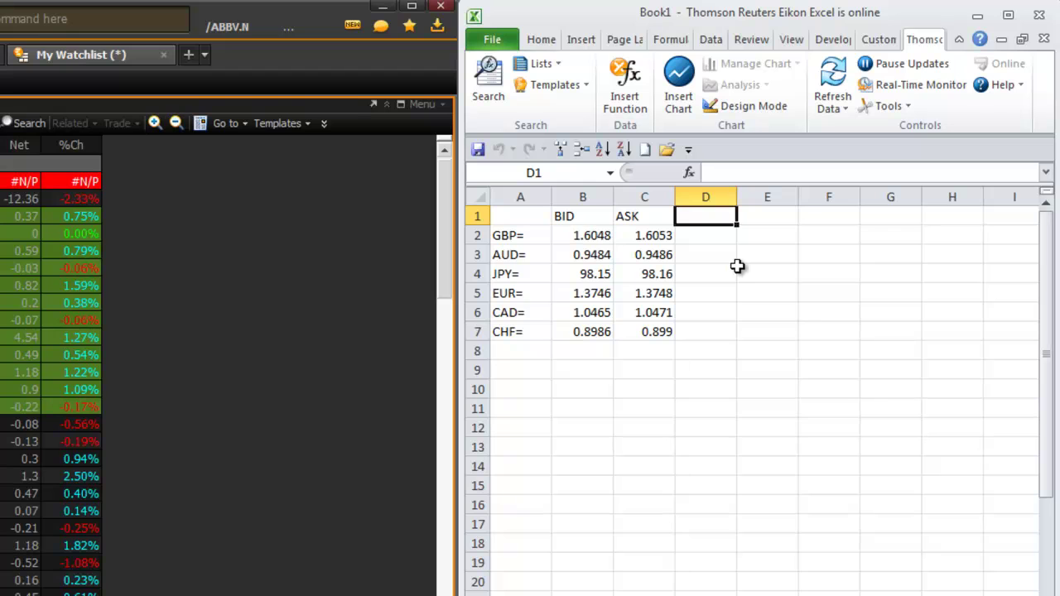
Label column D with the header Spread in D1.
type("Spread")
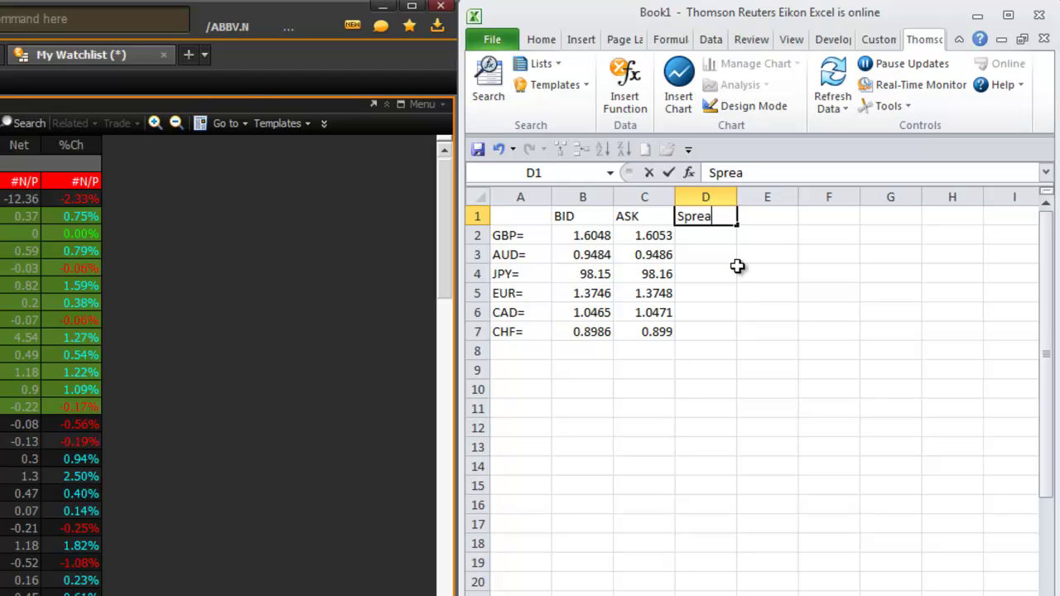
left_click(726, 216)
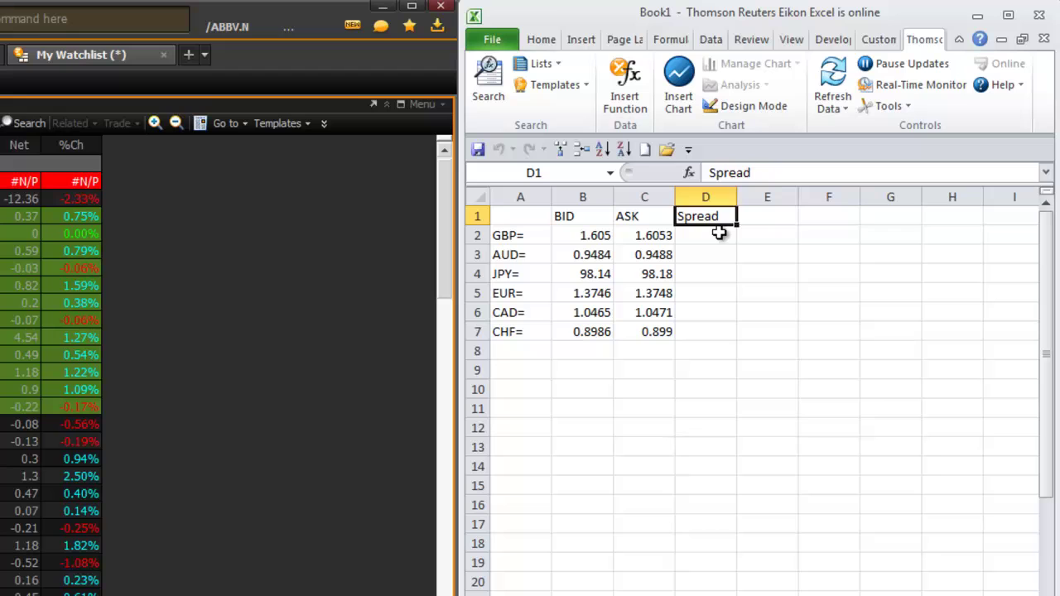
left_click(720, 237)
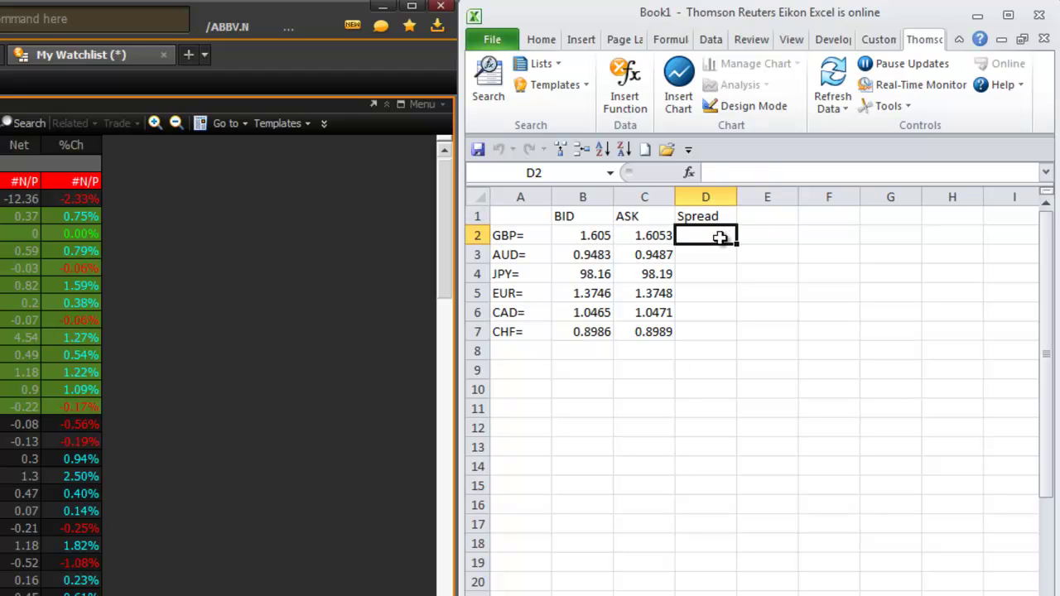
Enter =C2-B2 in D2 and fill it down to D7.
type("=")
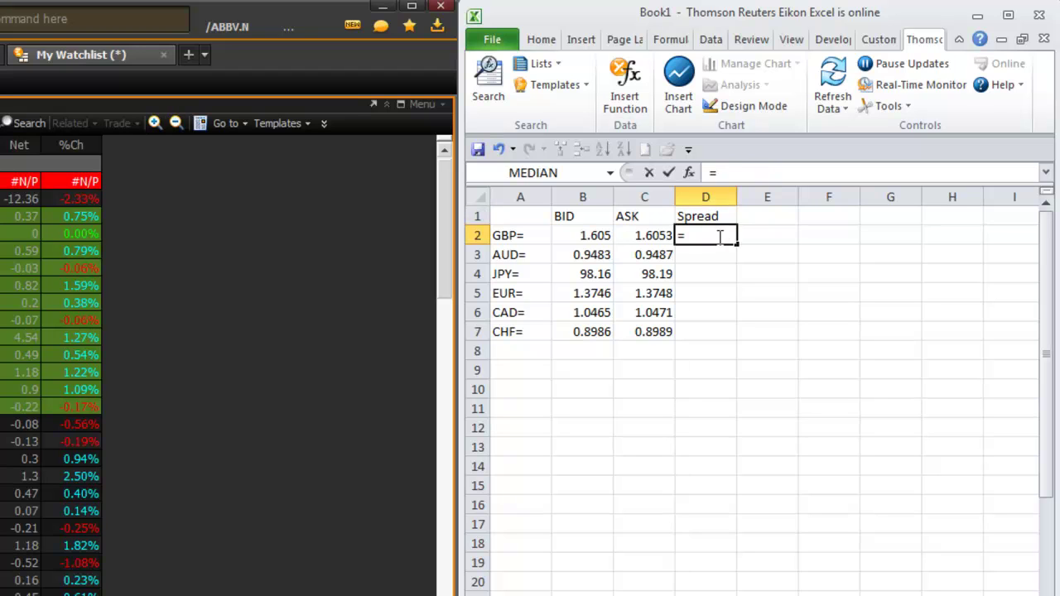
left_click(651, 232)
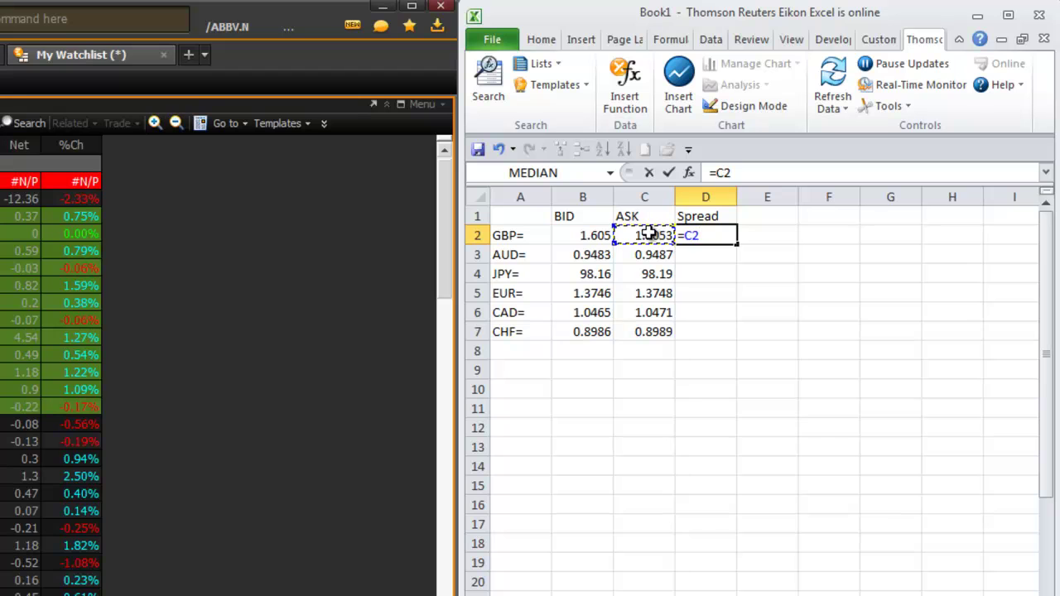
type("-")
left_click(609, 239)
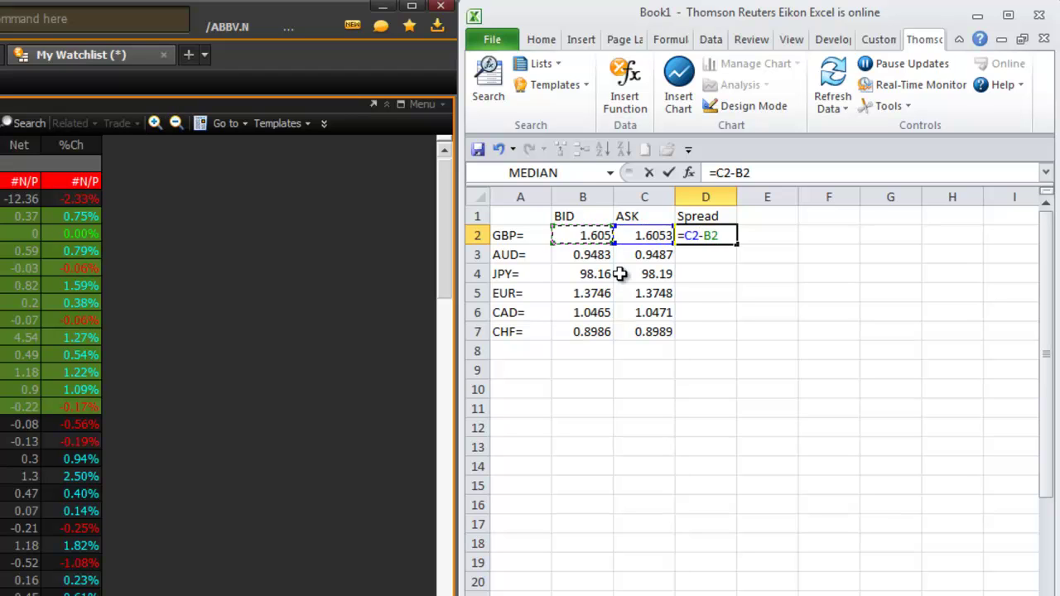
key("Return")
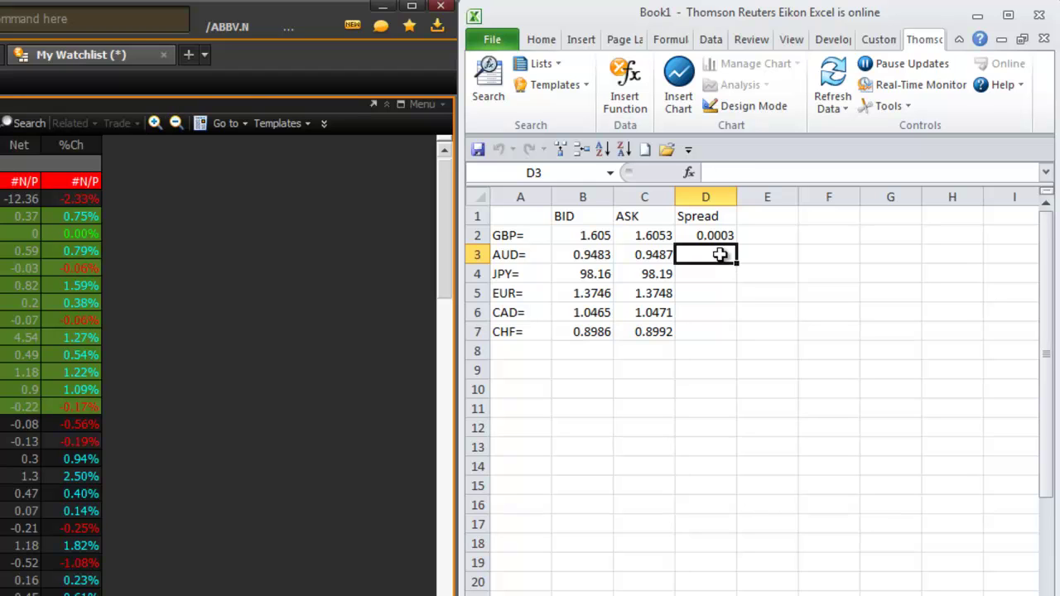
left_click(721, 240)
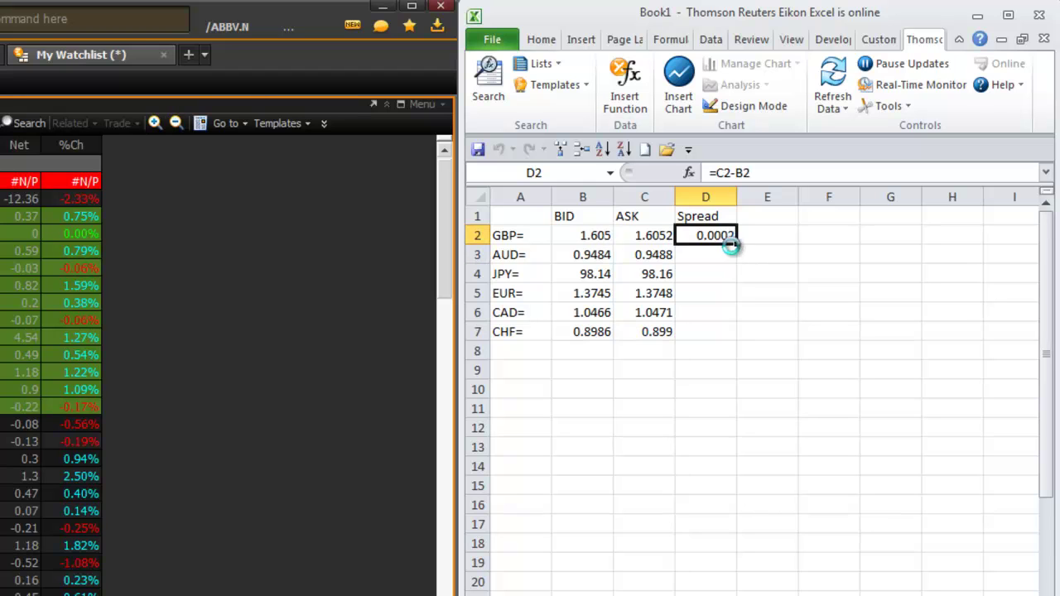
left_click_drag(740, 246, 741, 340)
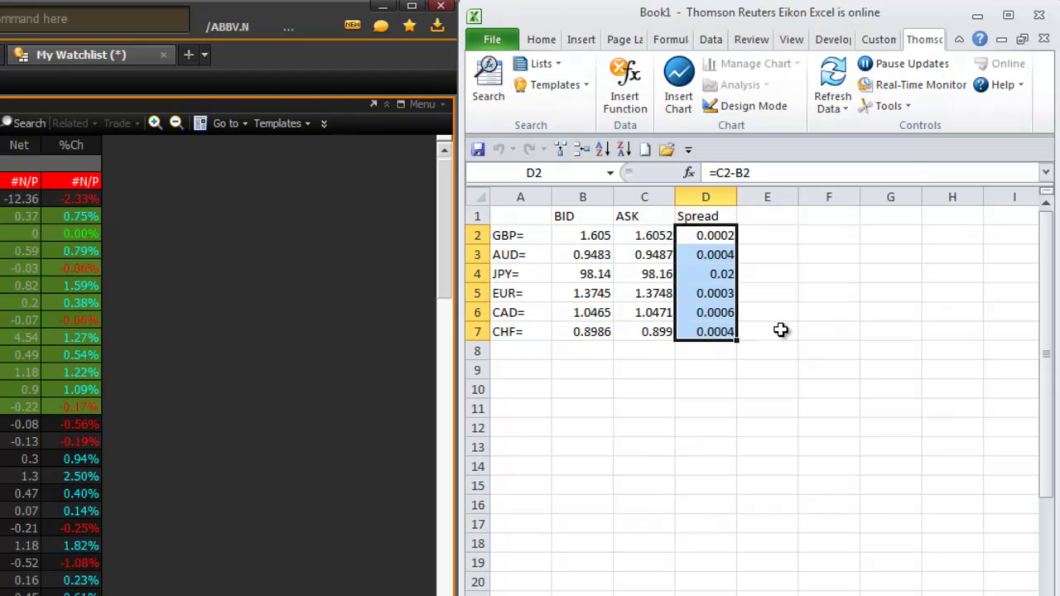